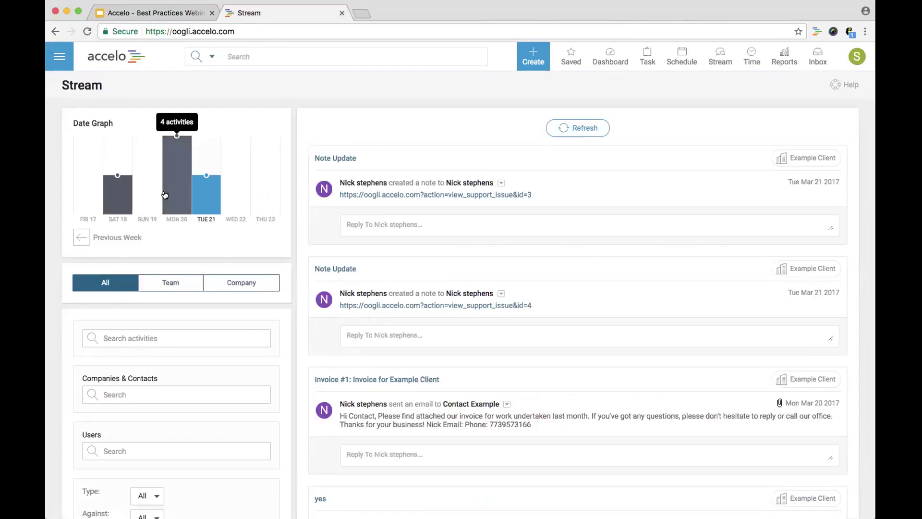
Go to the admin Configuration page and expand the Users & Groups settings
left_click(60, 58)
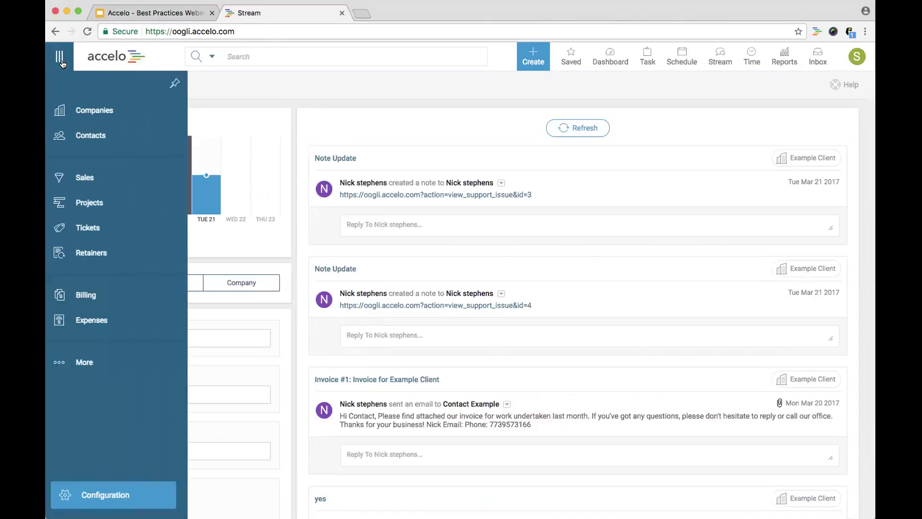
left_click(119, 493)
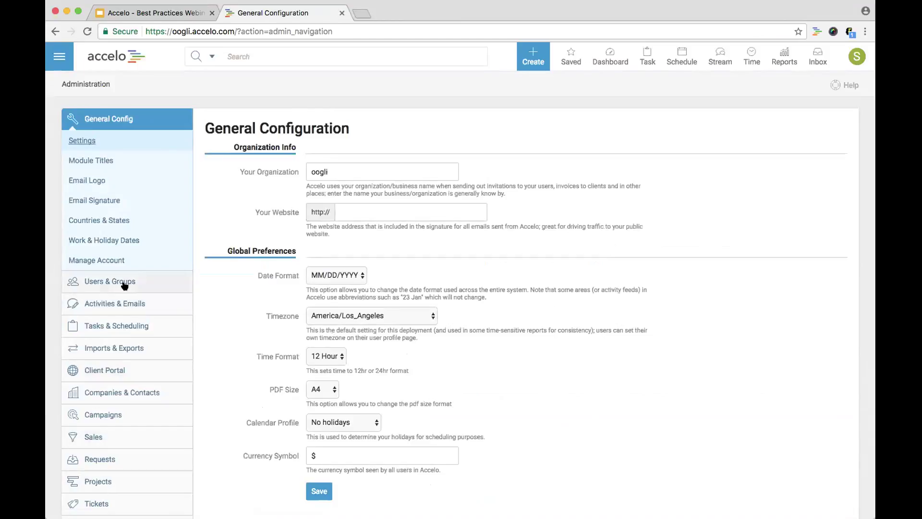
left_click(124, 285)
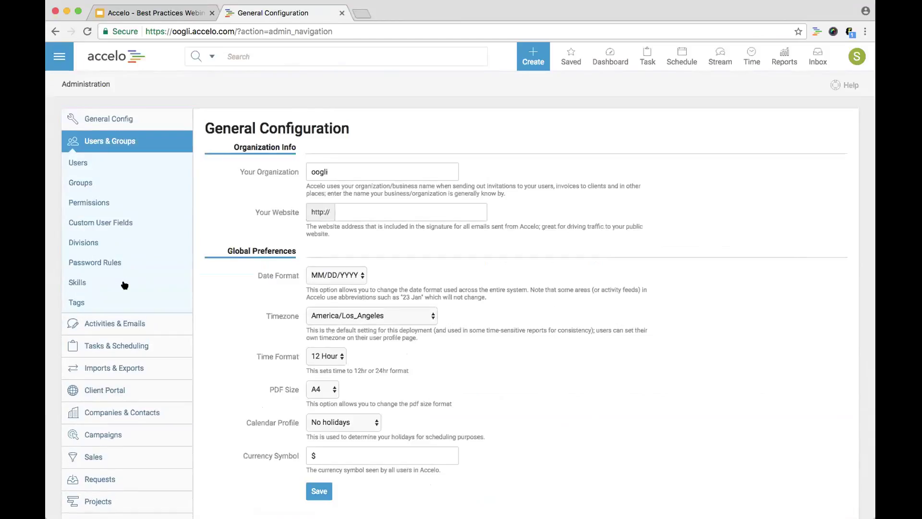
left_click(91, 164)
Open the Users, Groups and Permissions pages each in a new browser tab
right_click(92, 164)
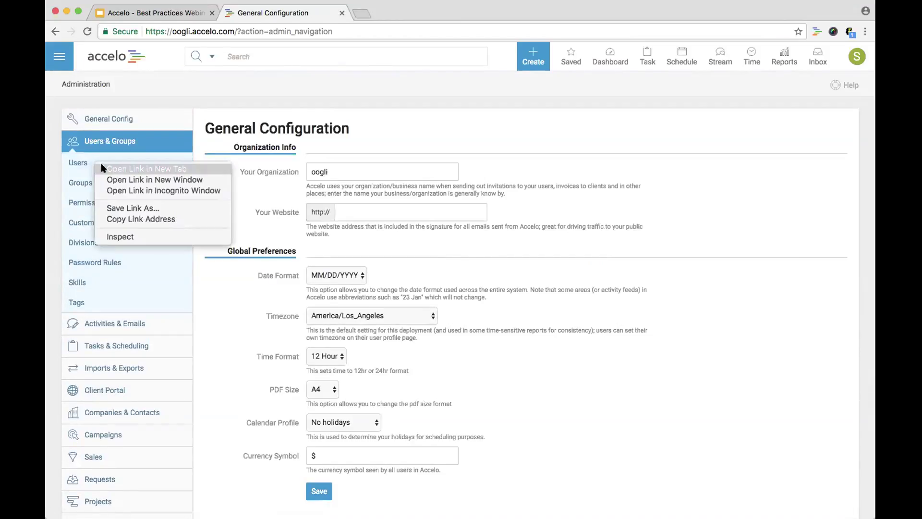
left_click(101, 171)
right_click(101, 177)
left_click(103, 182)
right_click(101, 203)
left_click(102, 205)
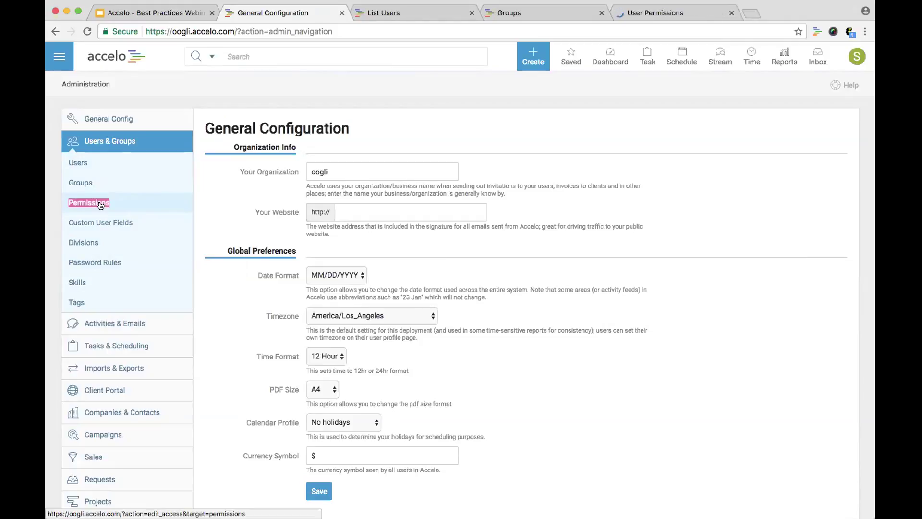
From the List Users tab, add a new user and enter the person's first name, surname and e-mail
left_click(386, 9)
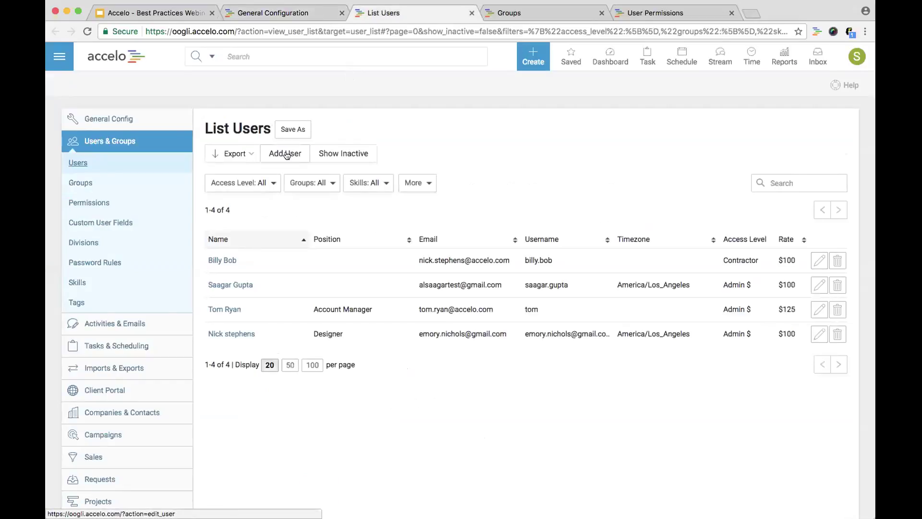
left_click(287, 154)
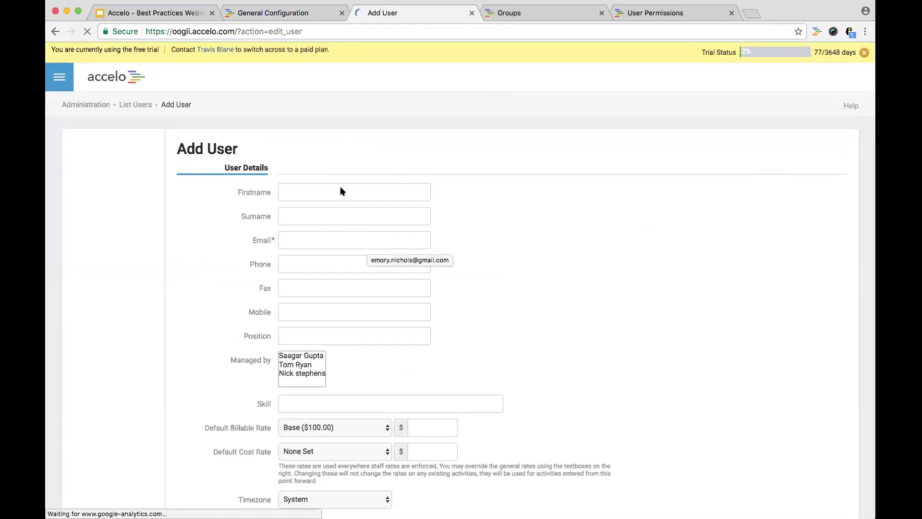
left_click(335, 166)
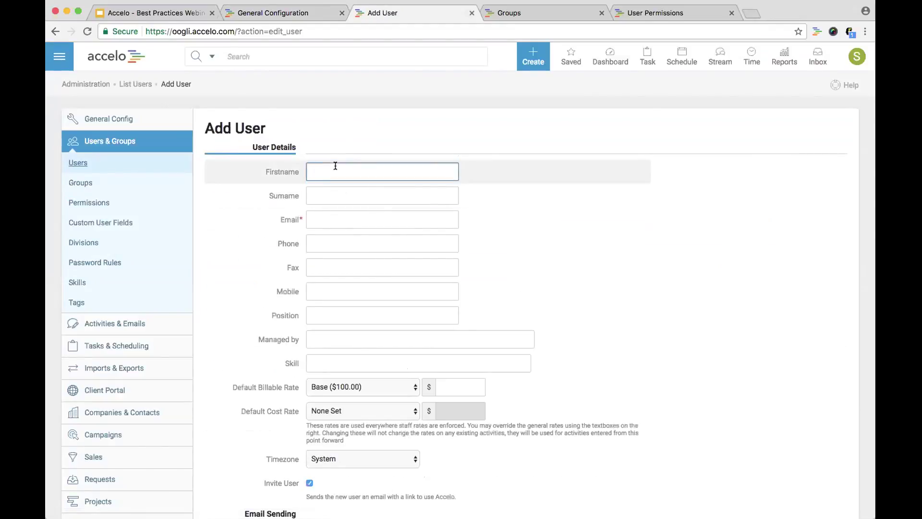
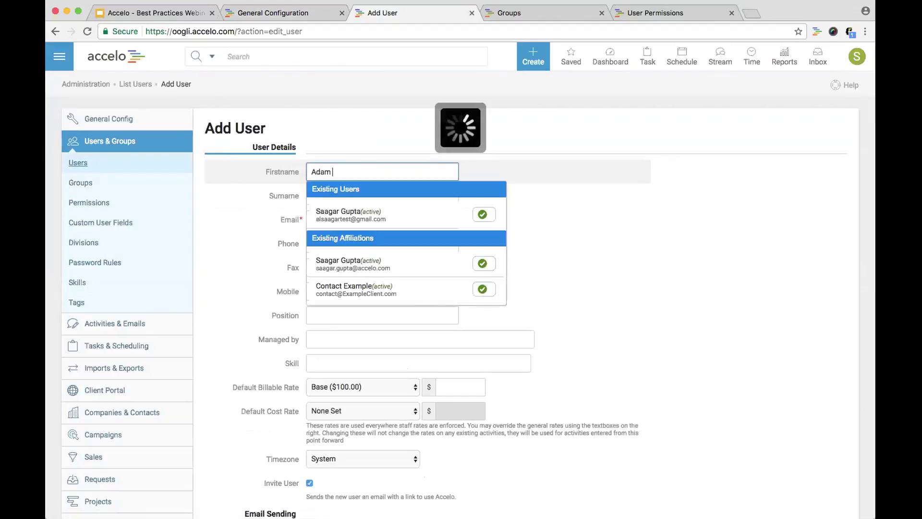
left_click(327, 200)
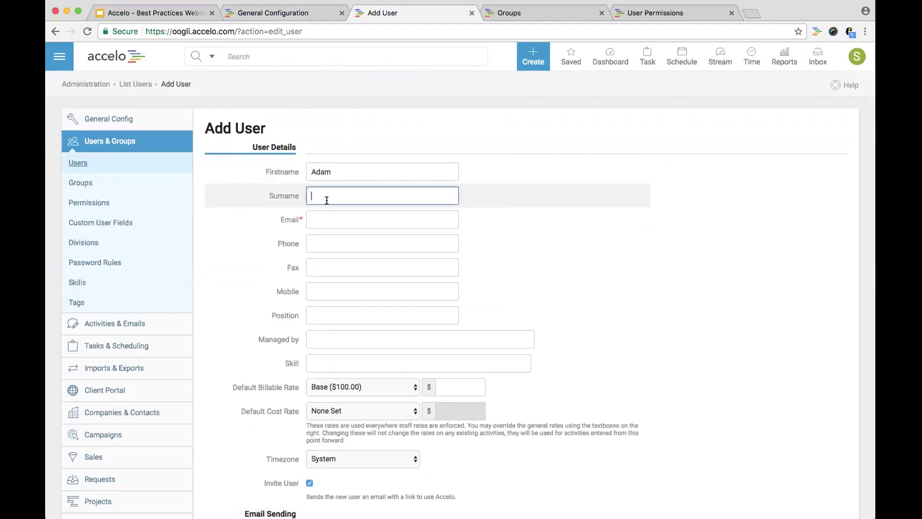
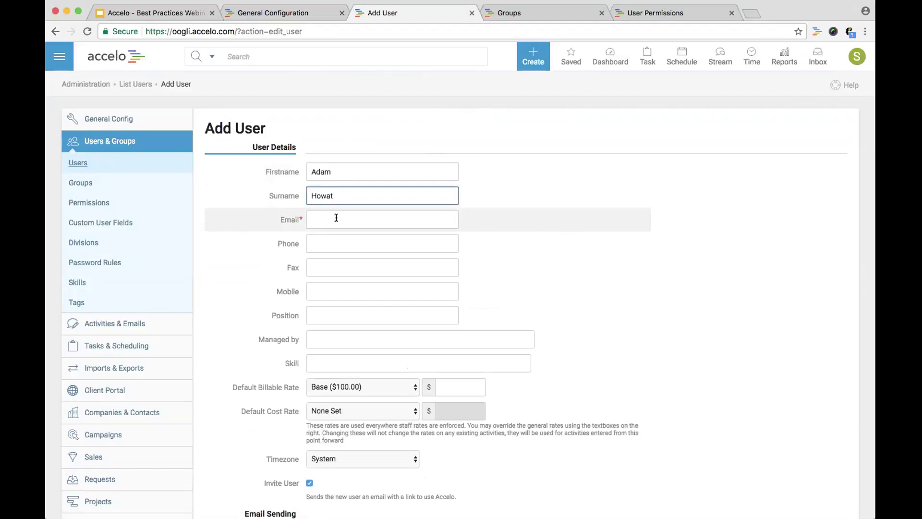
left_click(336, 217)
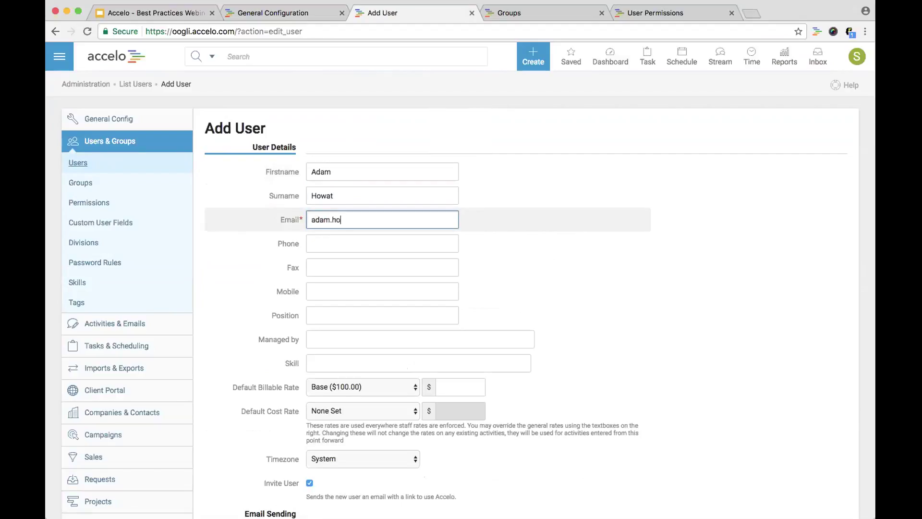
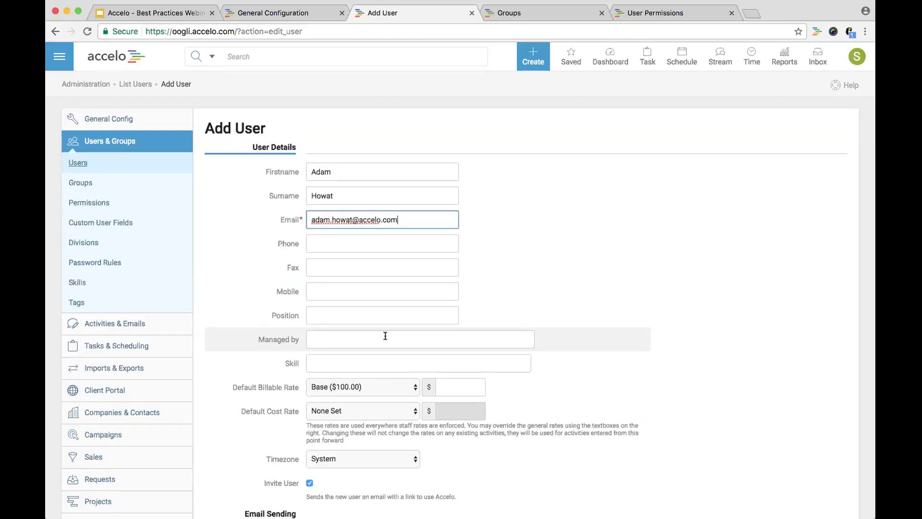
Choose Project Management ($150.00) as default billable rate and Junior Professional ($30.00) as default cost rate
left_click(382, 362)
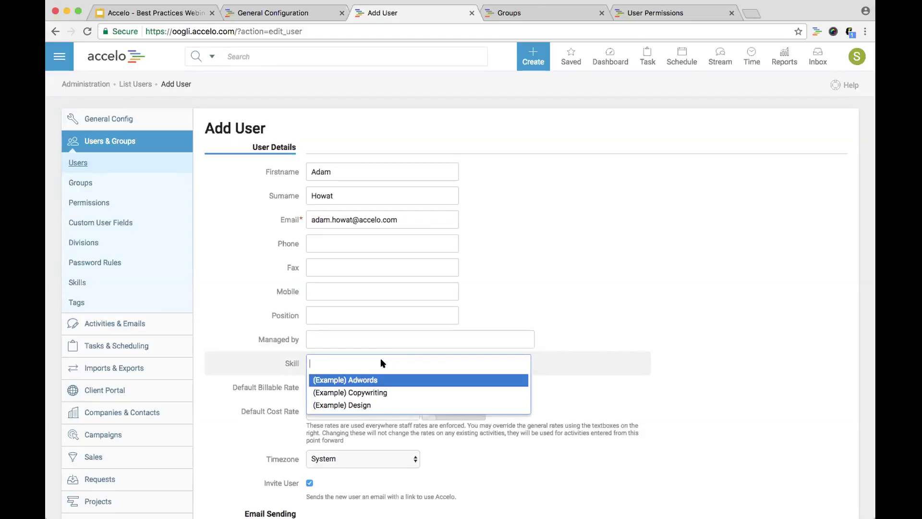
left_click(230, 339)
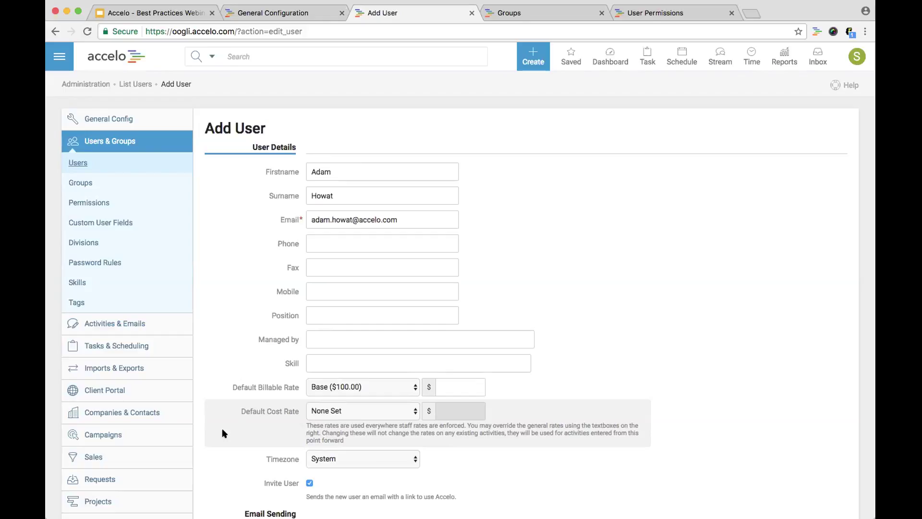
left_click(325, 386)
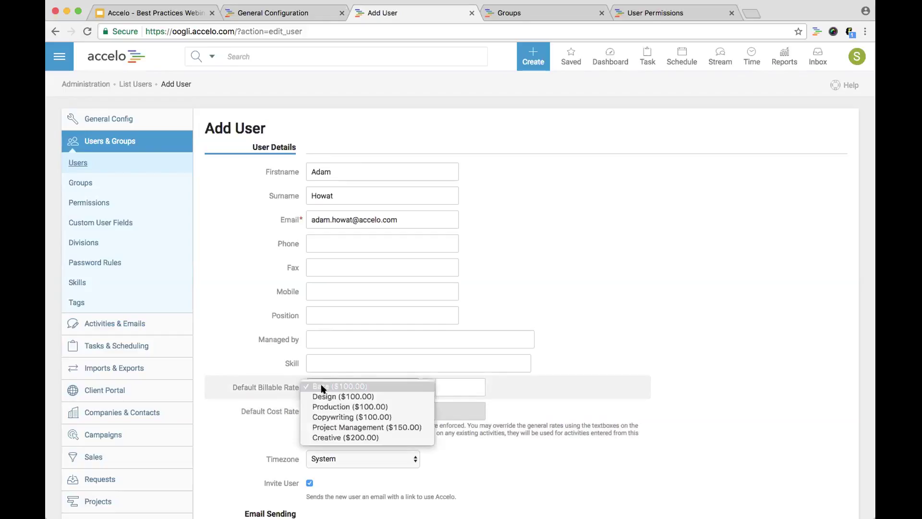
left_click(323, 427)
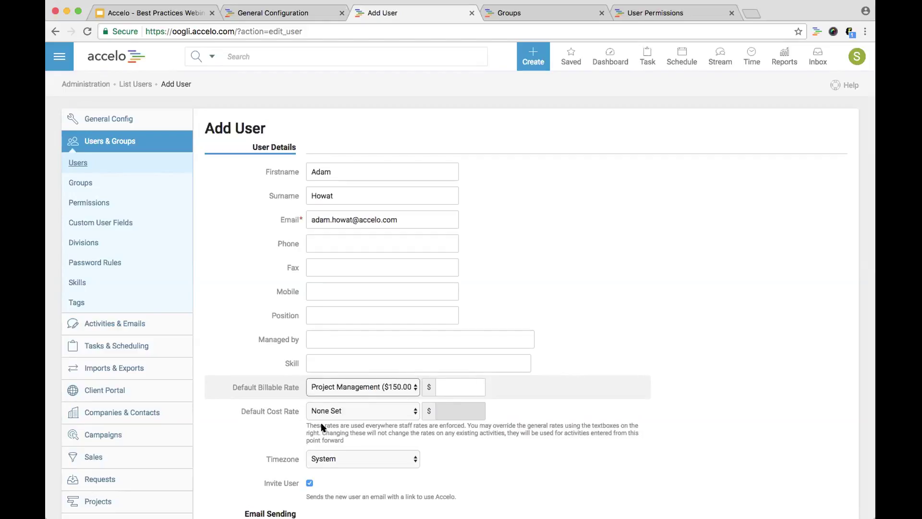
left_click(326, 411)
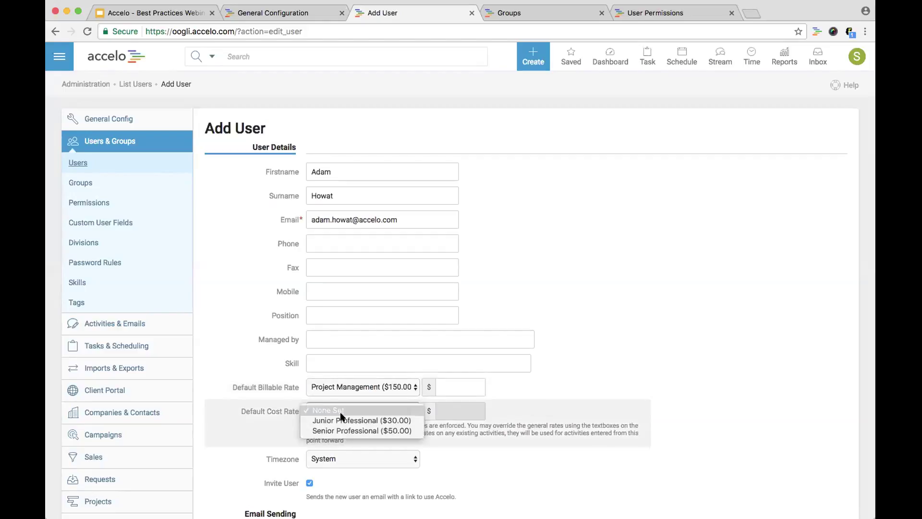
left_click(355, 422)
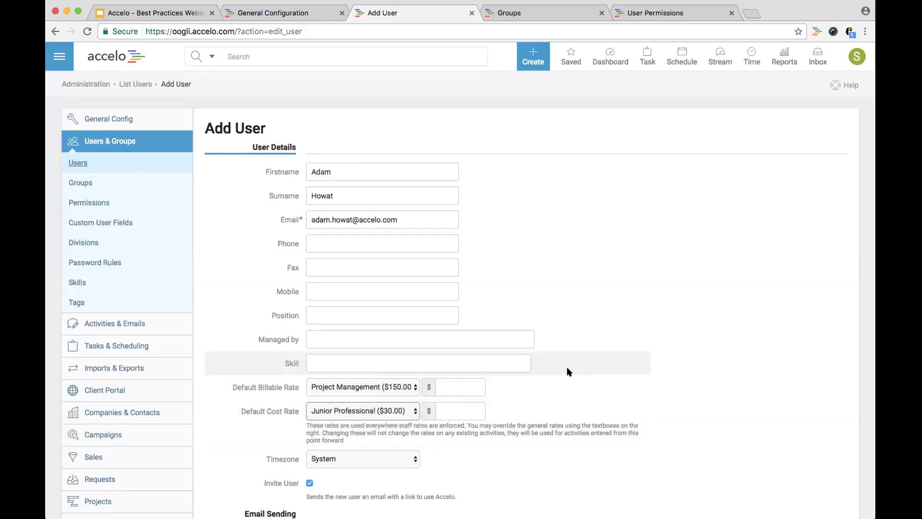
In the User Access section, enter a login username and password for the new user
scroll(569, 376, "down", 2)
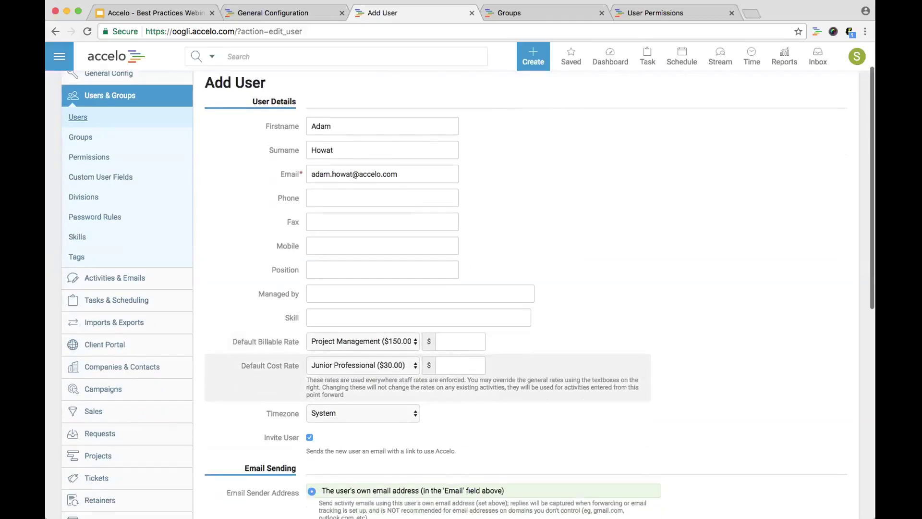
scroll(568, 375, "down", 6)
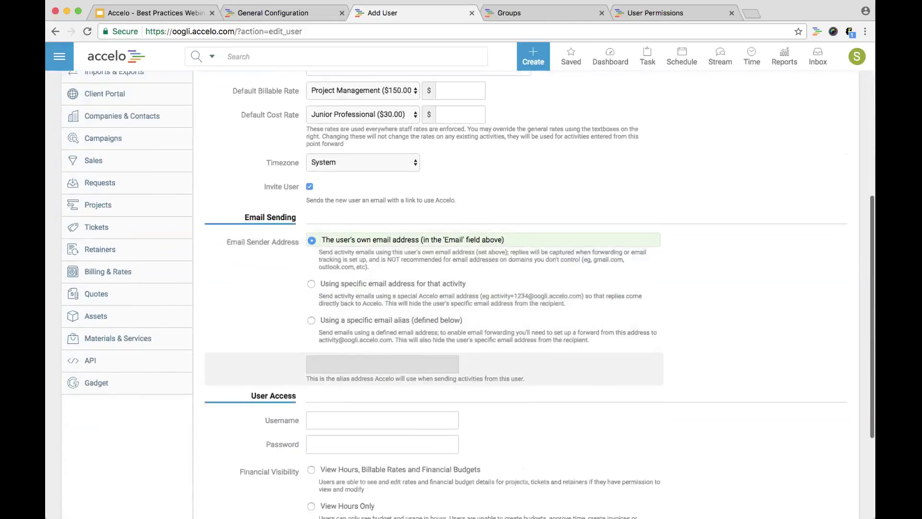
scroll(569, 376, "down", 3)
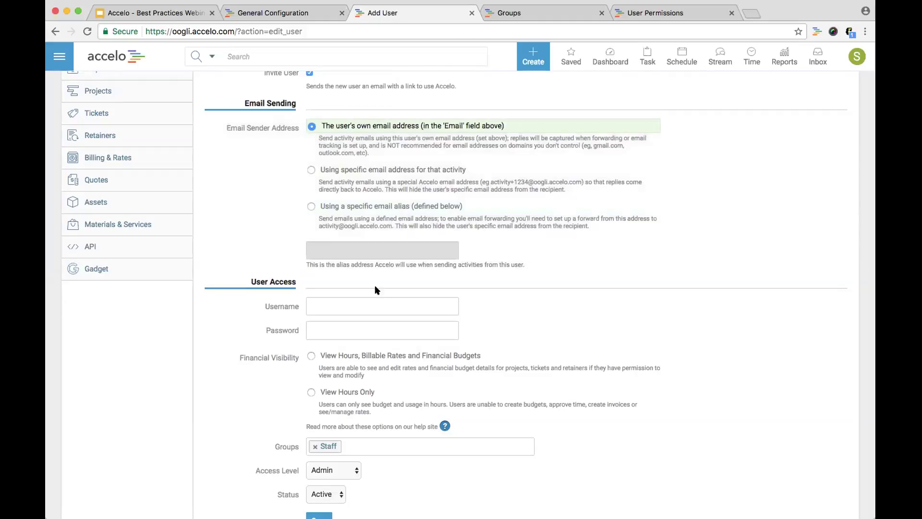
left_click(369, 303)
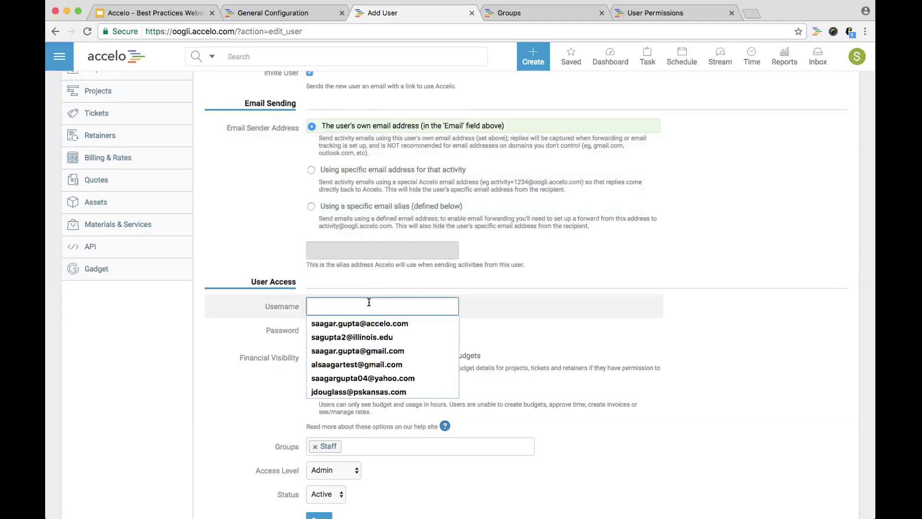
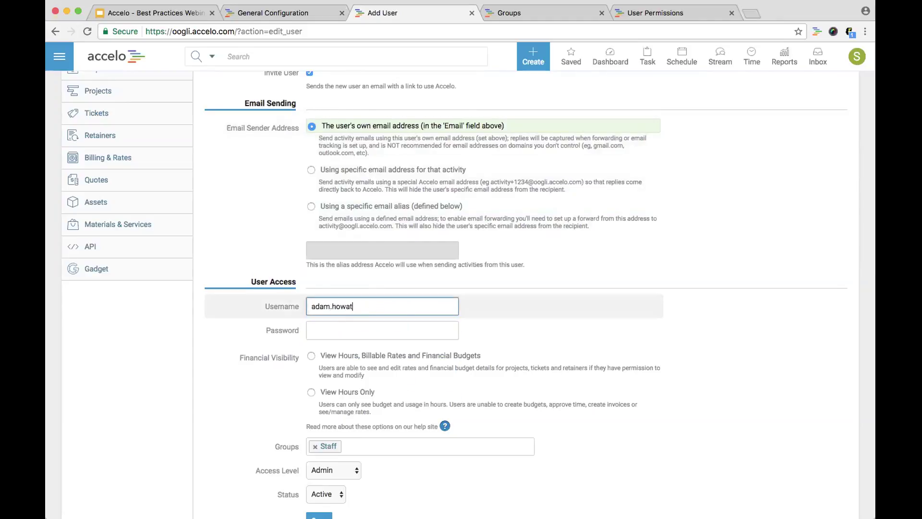
left_click(368, 329)
type("123456")
left_click(251, 338)
scroll(250, 339, "down", 2)
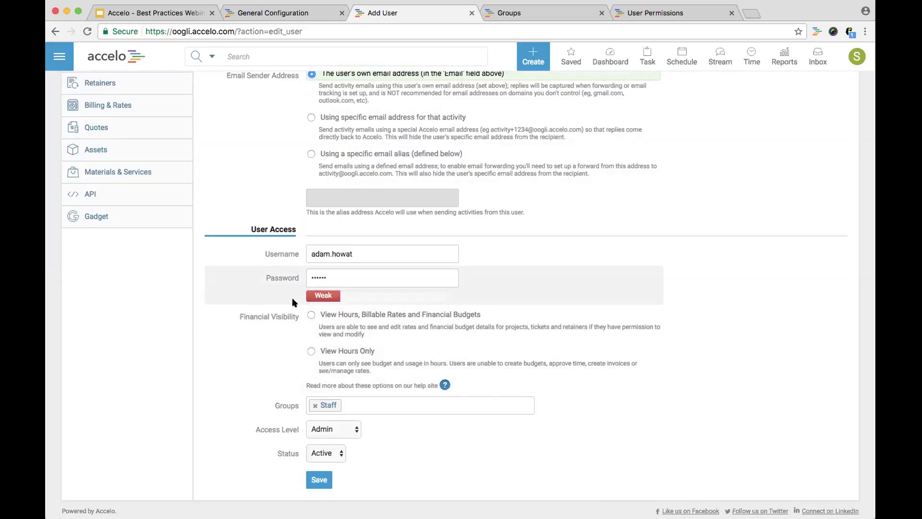
Allow viewing hours, billable rates and financial budgets, set Professional access level, and save the user
left_click(311, 315)
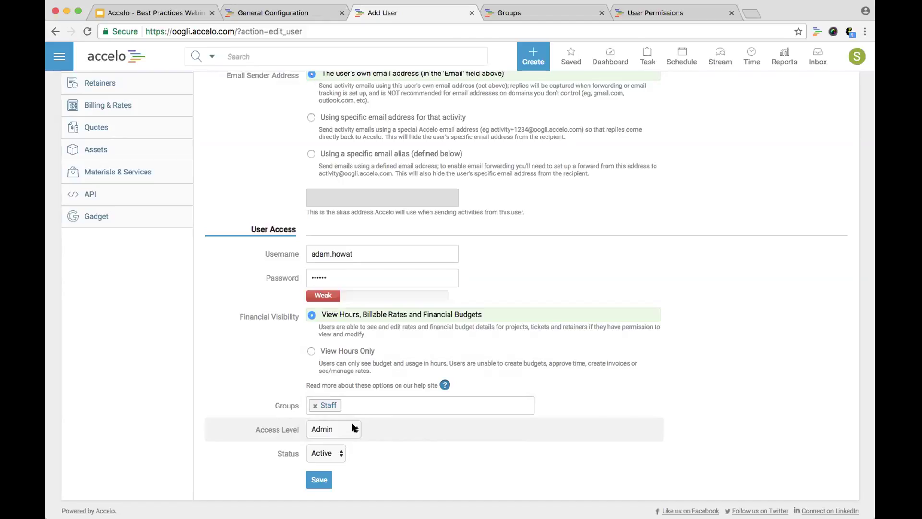
left_click(353, 427)
left_click(353, 438)
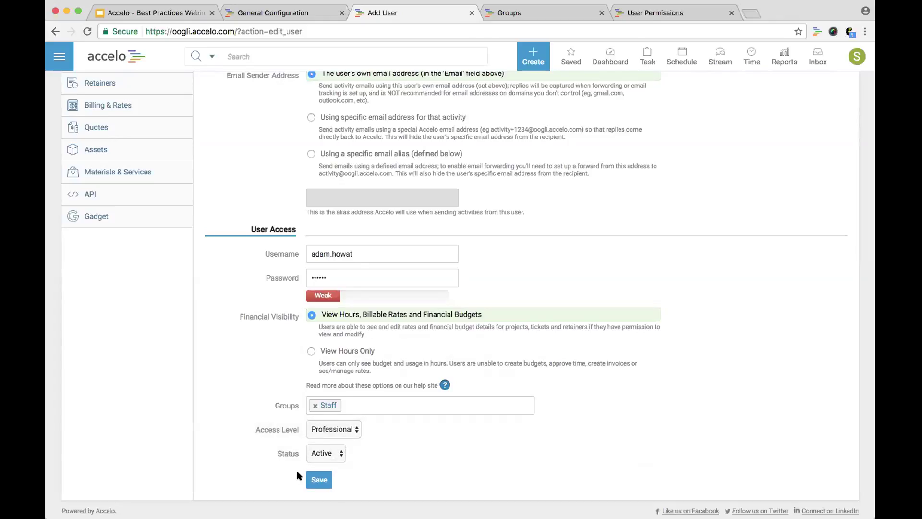
left_click(309, 478)
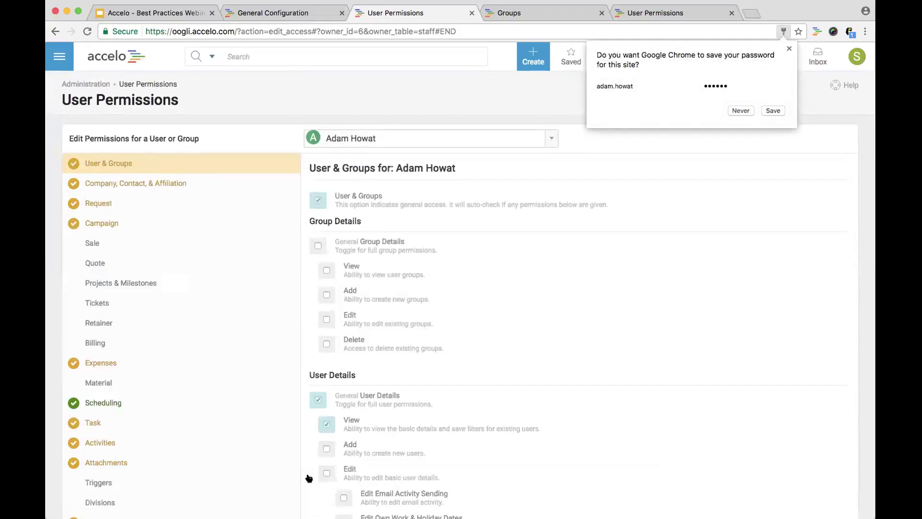
Dismiss Chrome's save-password prompt with Never and switch to the Groups tab
left_click(741, 110)
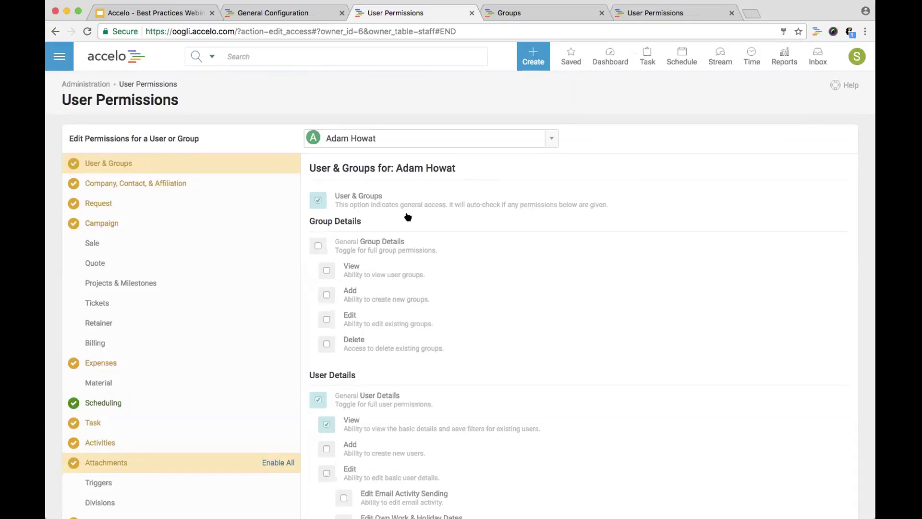
left_click(509, 13)
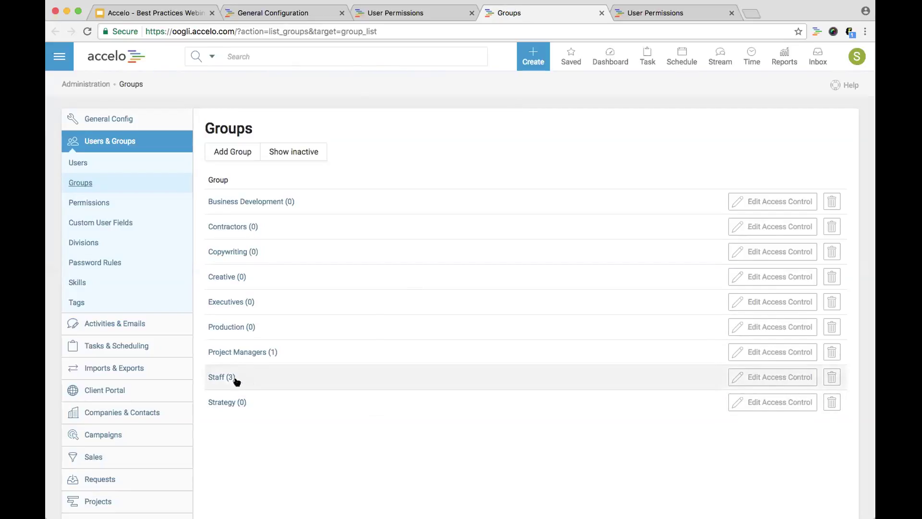
On the User Permissions tab, search 'staff' in the user/group dropdown to load the Staff group's permissions
left_click(403, 14)
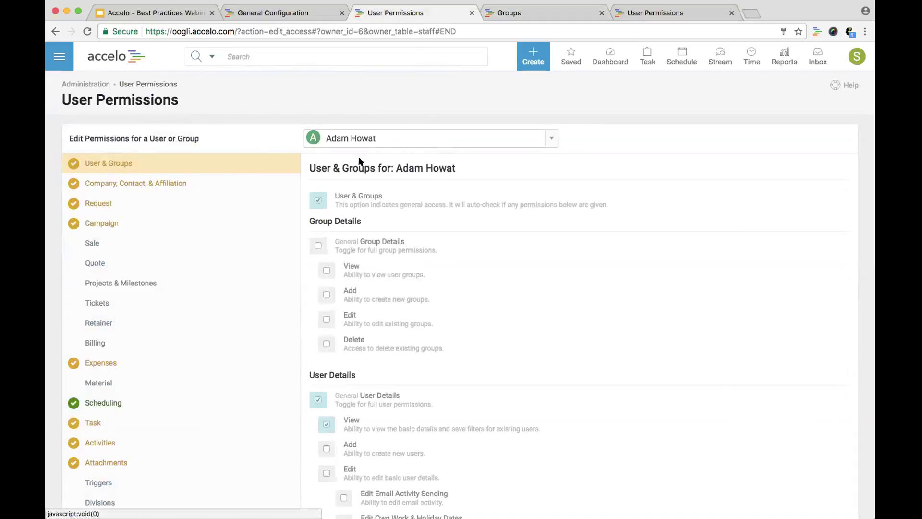
mouse_move(316, 204)
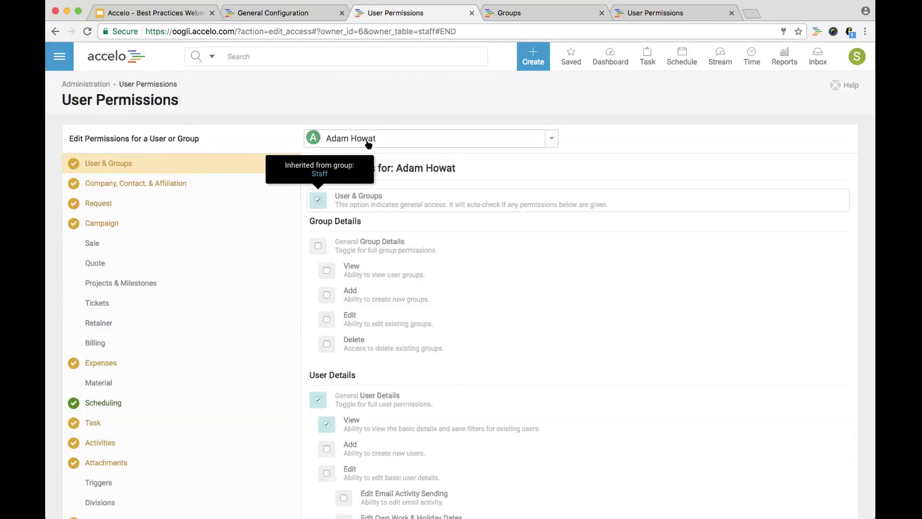
left_click(369, 137)
type("staff")
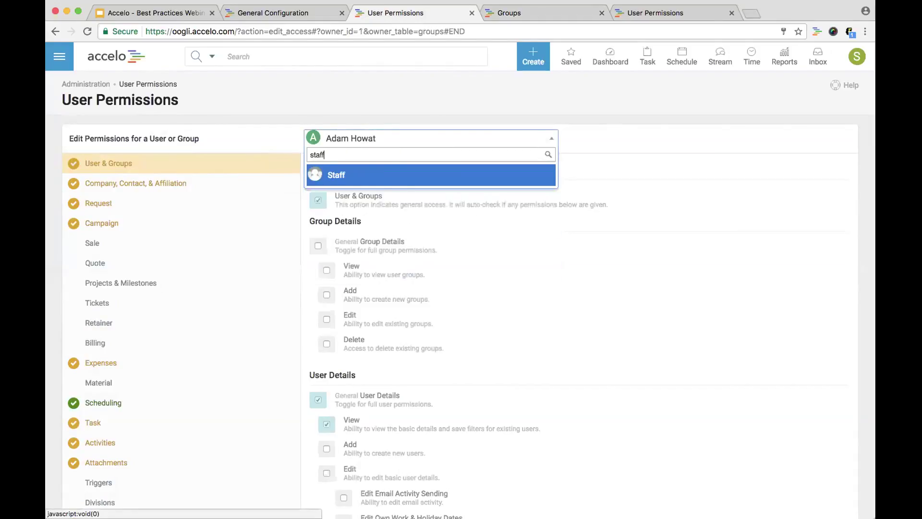
key("Return")
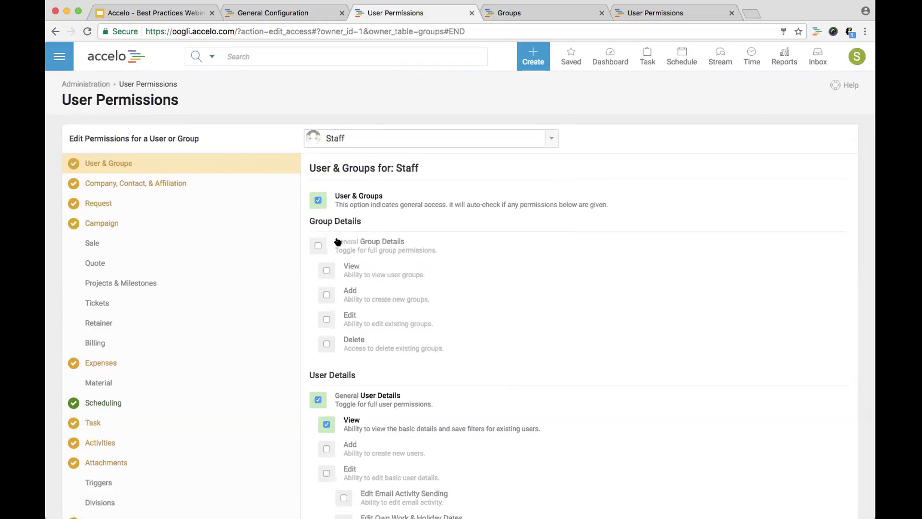
Tick View under Group Details and Add under Request for the Staff group, then view its Sale permissions
left_click(350, 268)
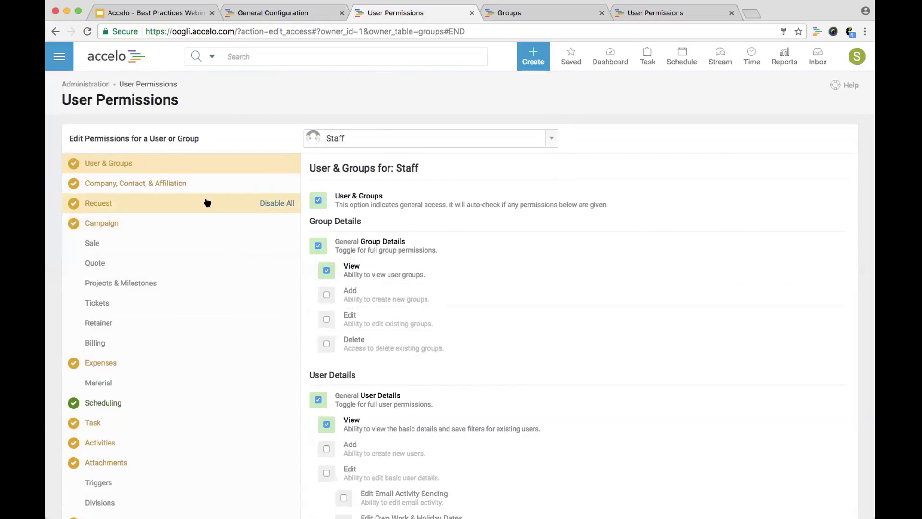
left_click(207, 203)
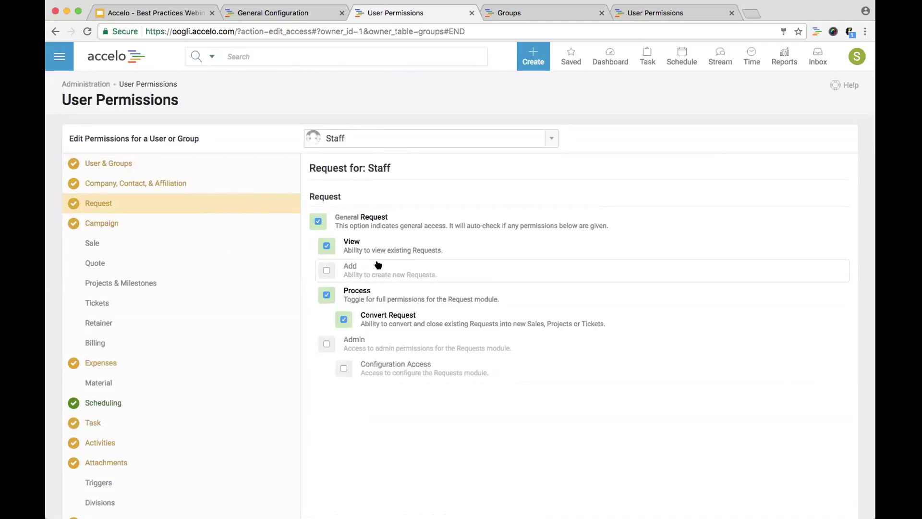
left_click(345, 268)
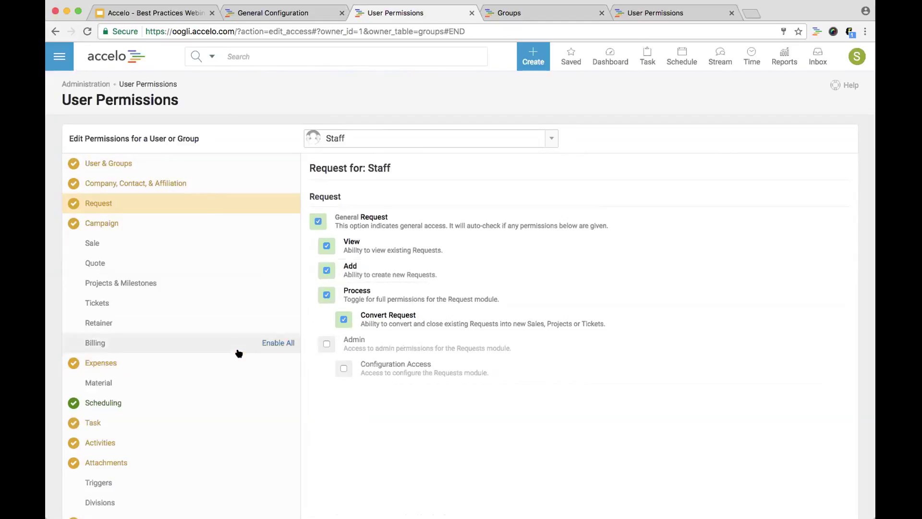
left_click(126, 246)
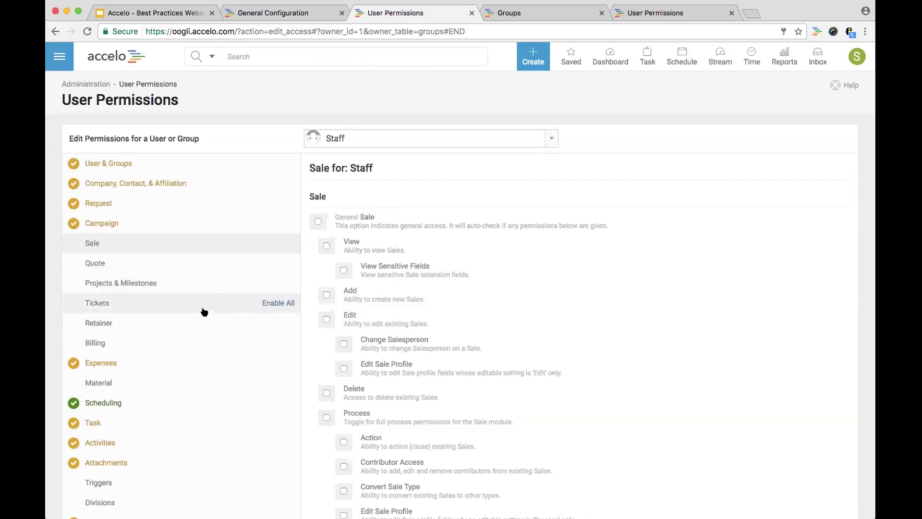
Switch the permissions view to the Project Managers group and show its Projects & Milestones settings
left_click(350, 138)
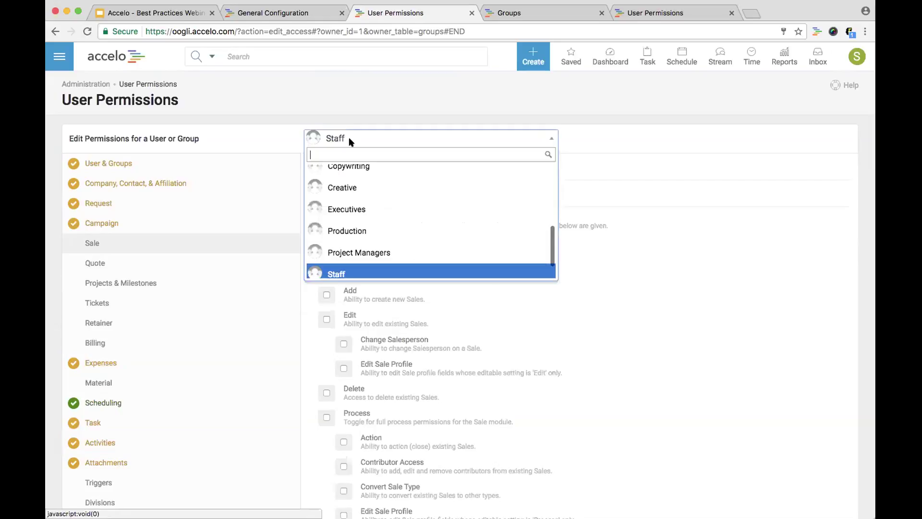
left_click(357, 260)
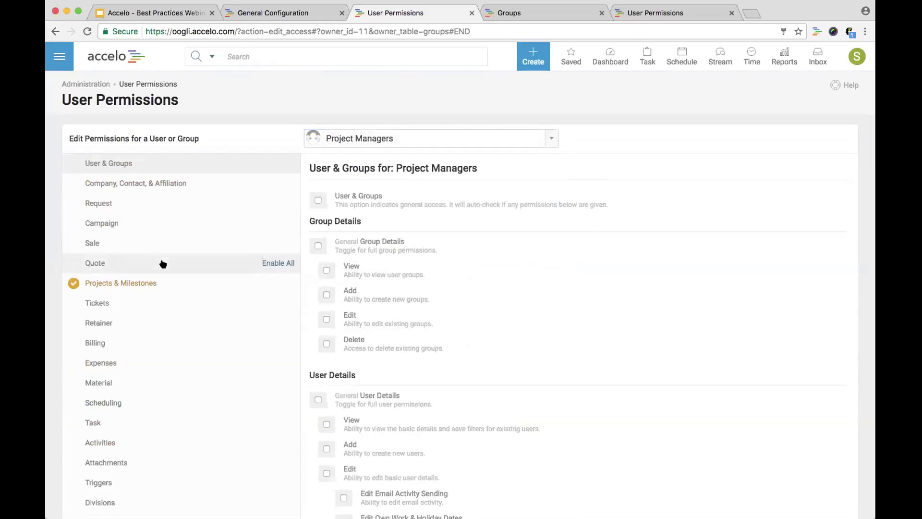
left_click(161, 287)
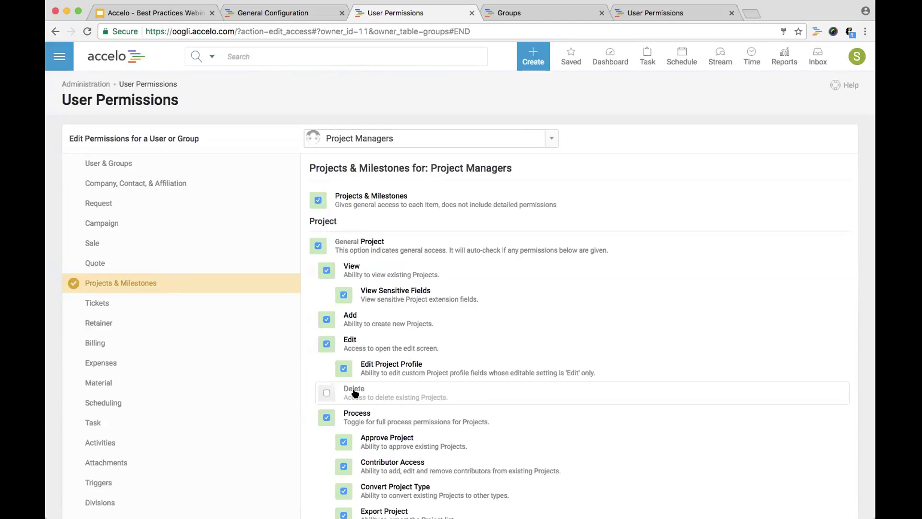
Under Billing, tick General Billing for Project Managers, then untick Export Invoices and Export Receipts
left_click(194, 346)
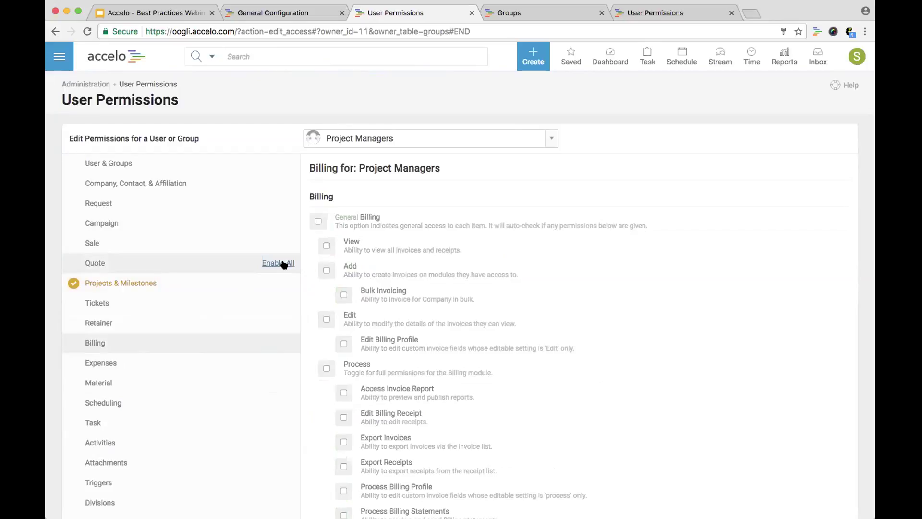
left_click(328, 225)
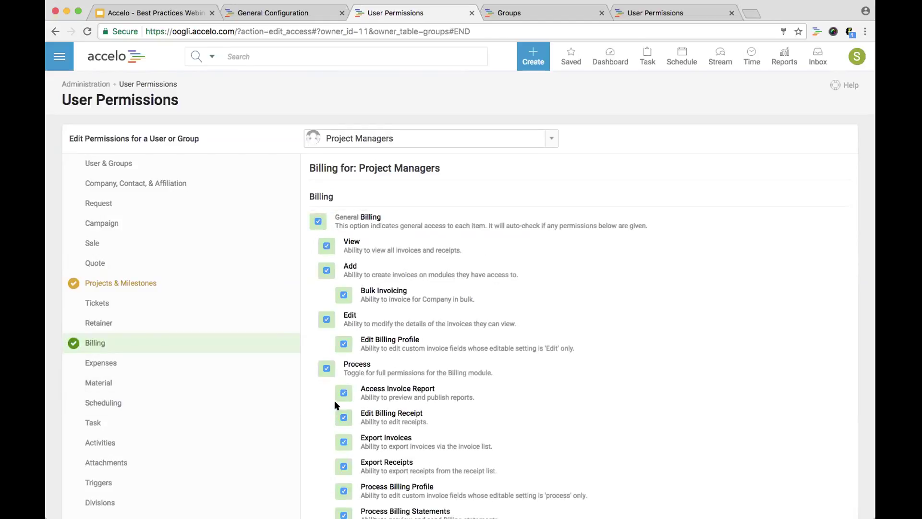
left_click(343, 441)
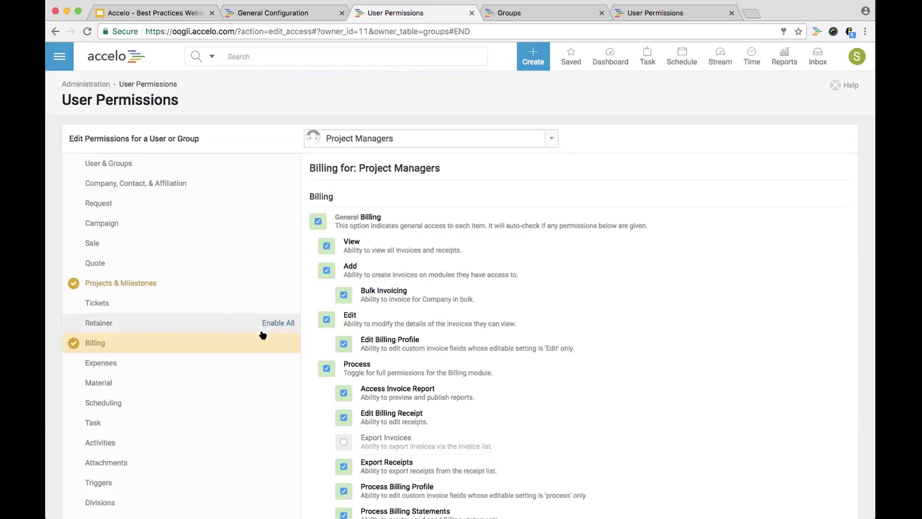
left_click(391, 459)
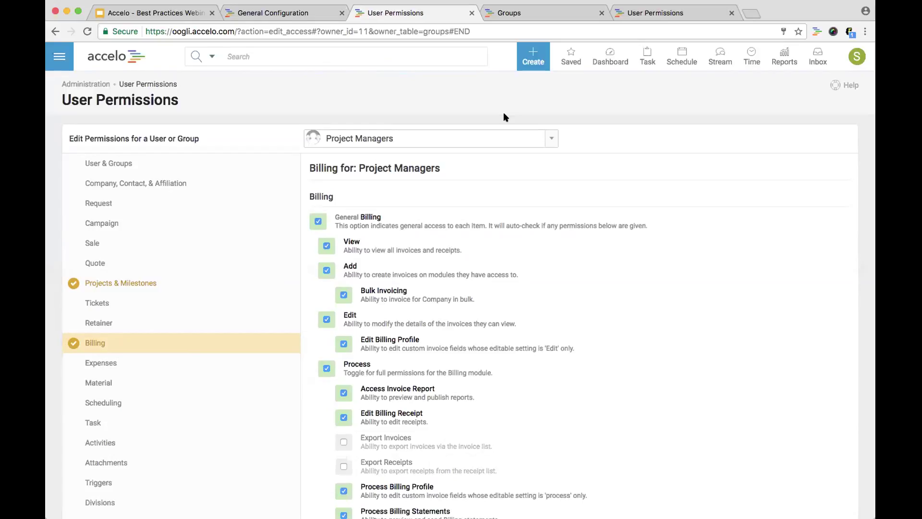
Load the new user's permissions, confirm they're inherited from Staff, and return to Administration
left_click(504, 132)
scroll(484, 250, "up", 1)
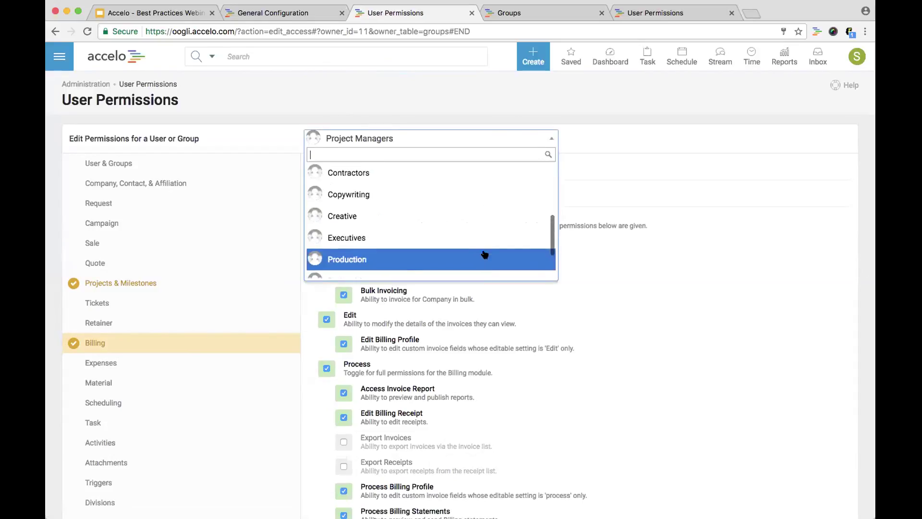
left_click_drag(550, 250, 533, 174)
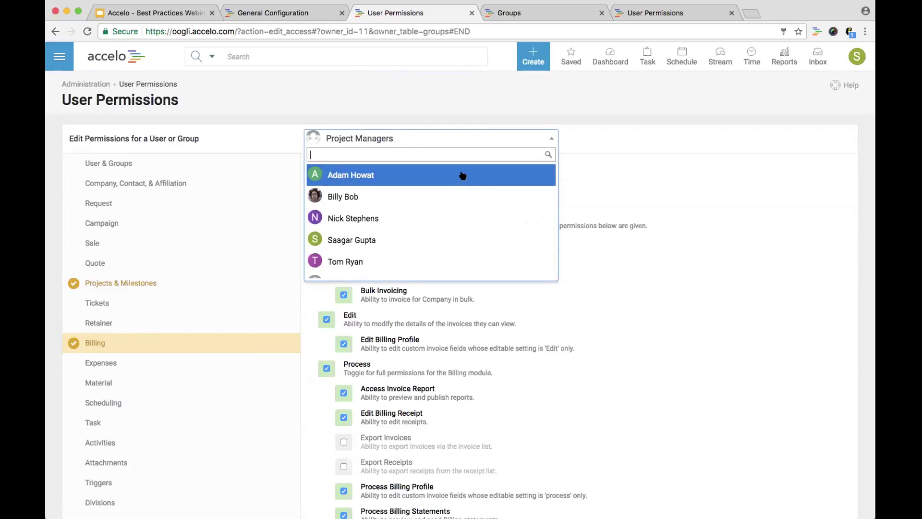
left_click(462, 175)
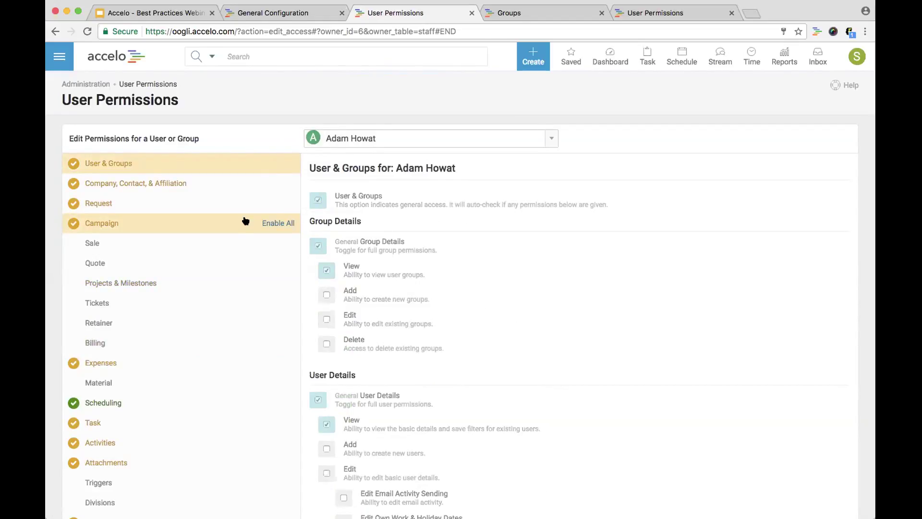
mouse_move(322, 270)
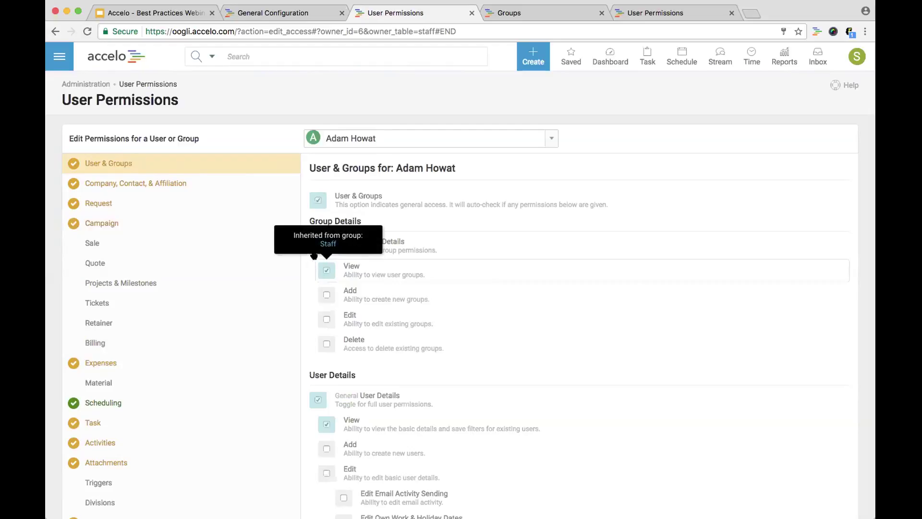
left_click(89, 85)
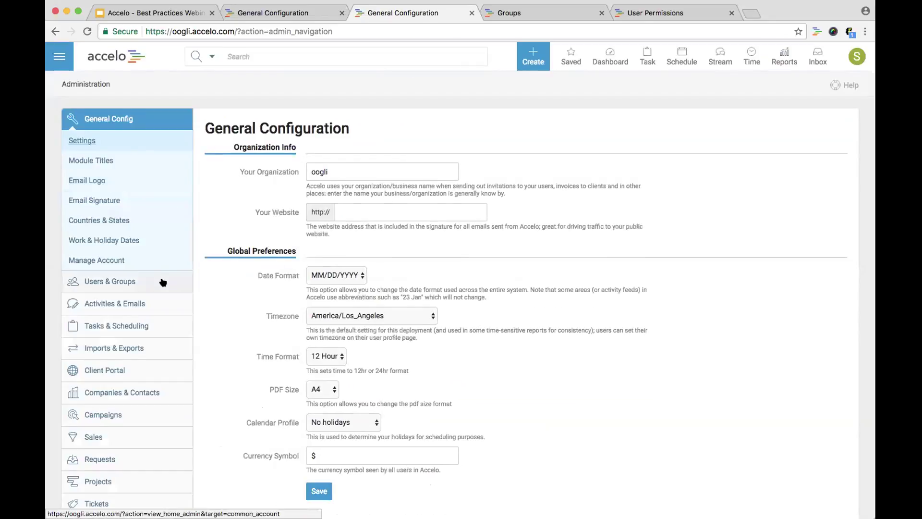
Edit the new user's Groups field to add Project Managers next to Staff, then save
left_click(163, 282)
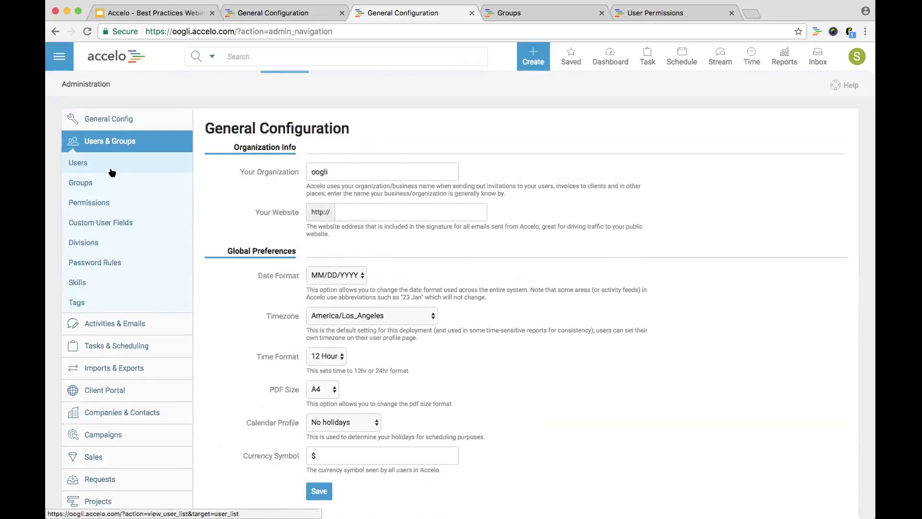
left_click(112, 173)
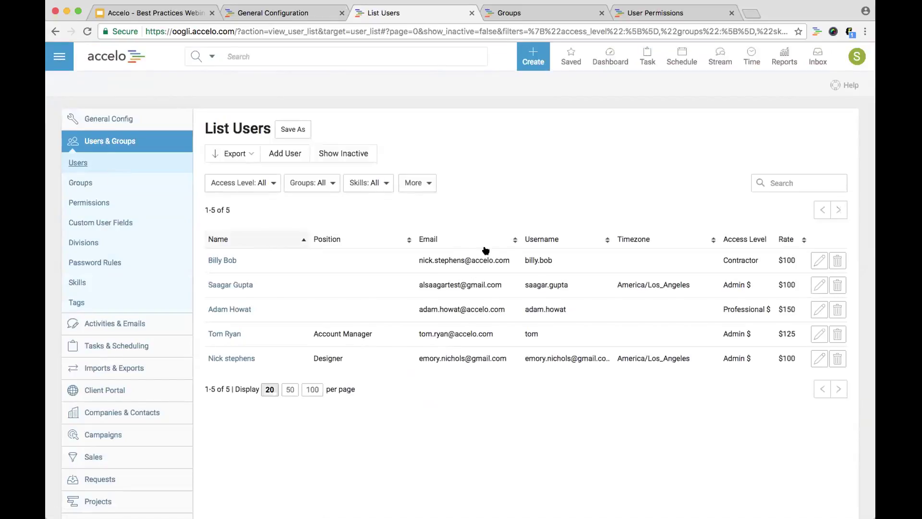
left_click(817, 309)
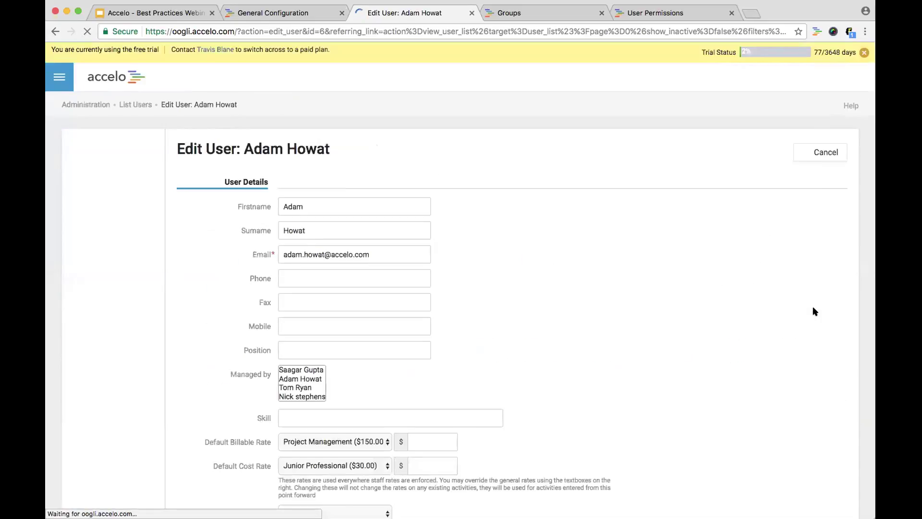
scroll(706, 293, "down", 10)
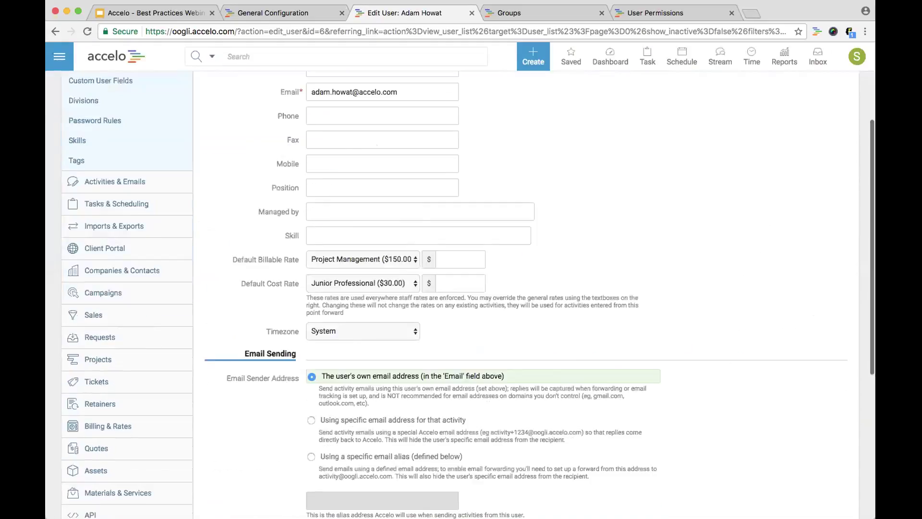
left_click(441, 406)
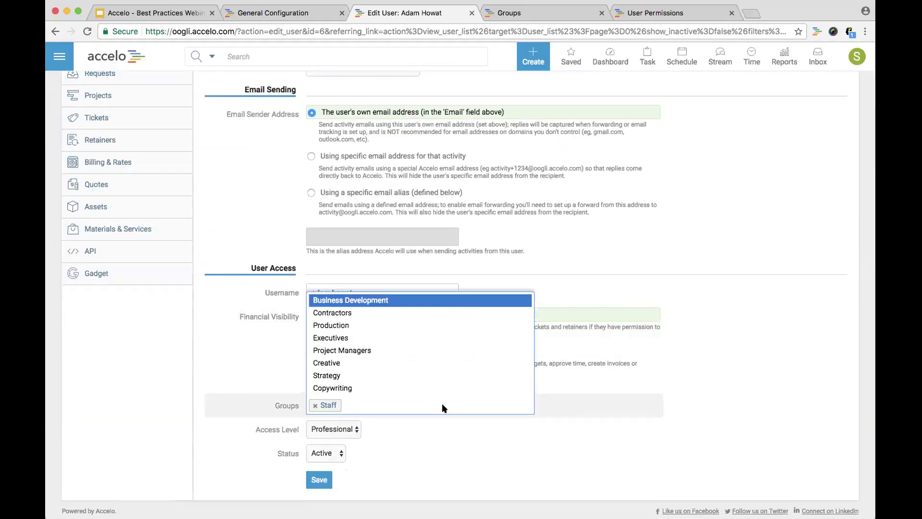
left_click(372, 350)
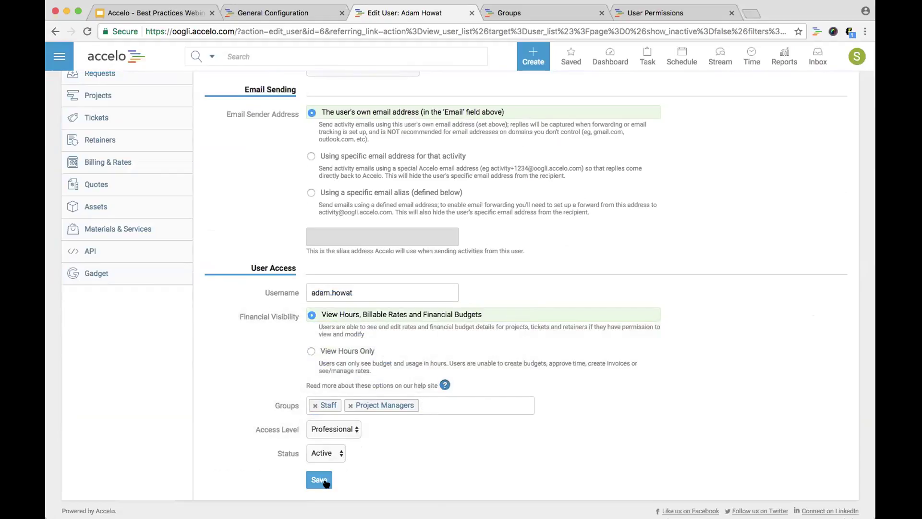
left_click(320, 480)
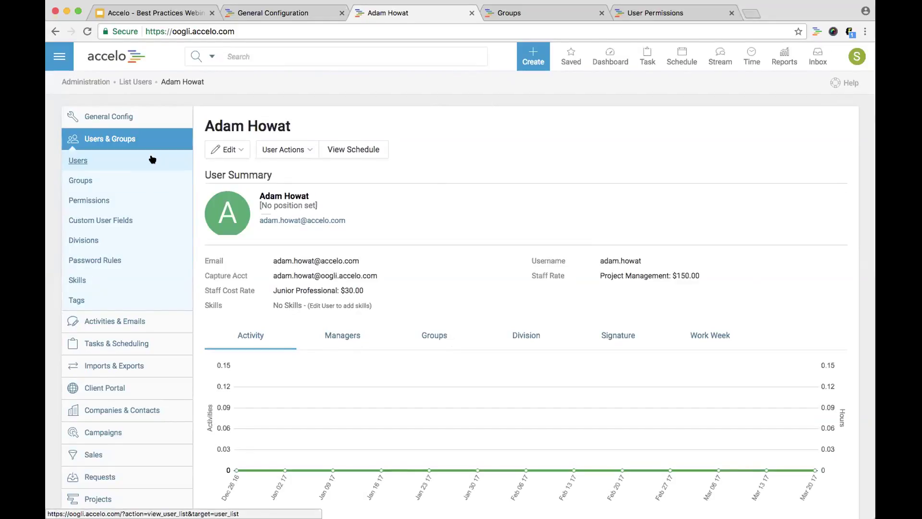
Go back to the List Users page showing all five accounts
left_click(153, 160)
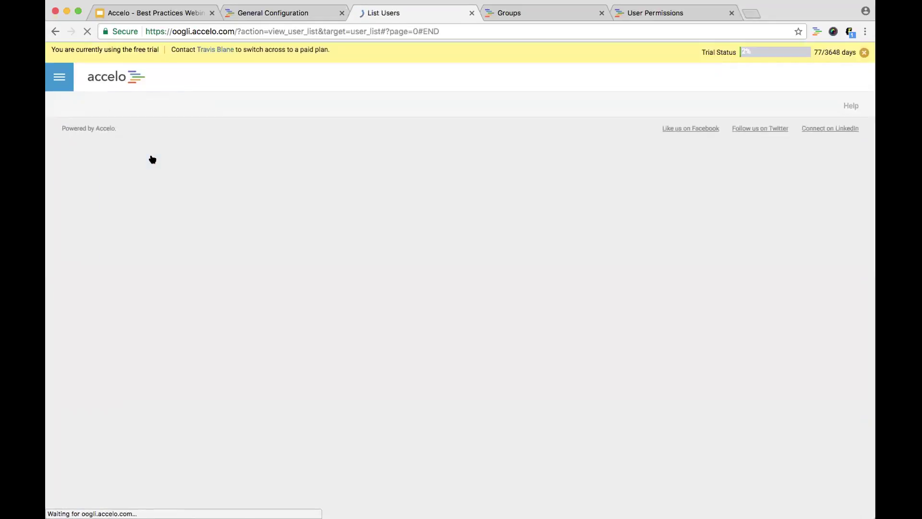